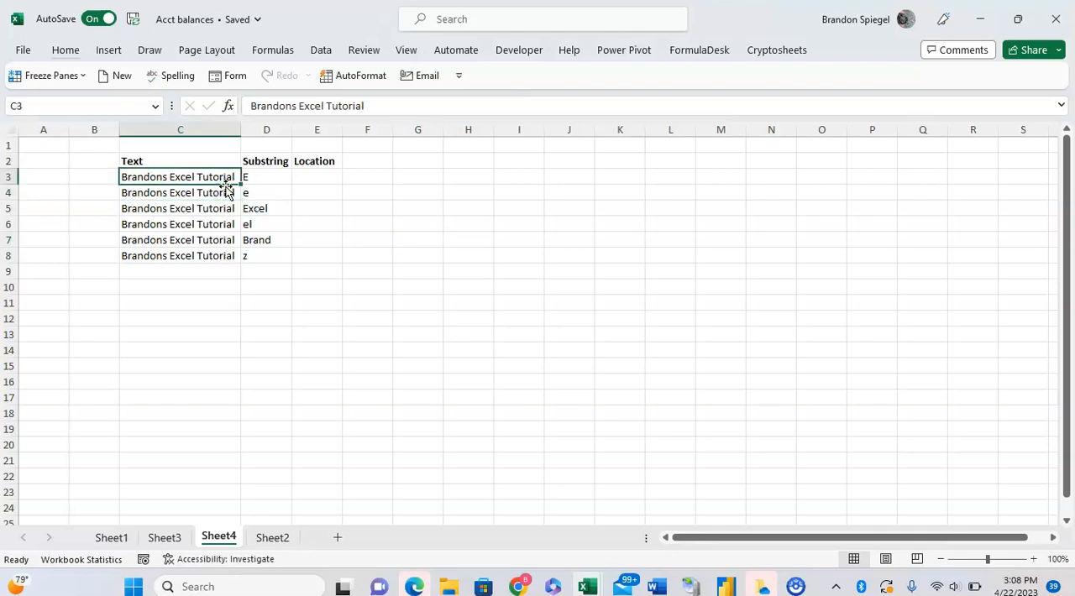
# Review the substrings in D3 to D5, examining the leading letter of the entry in D5
pyautogui.press('Right')
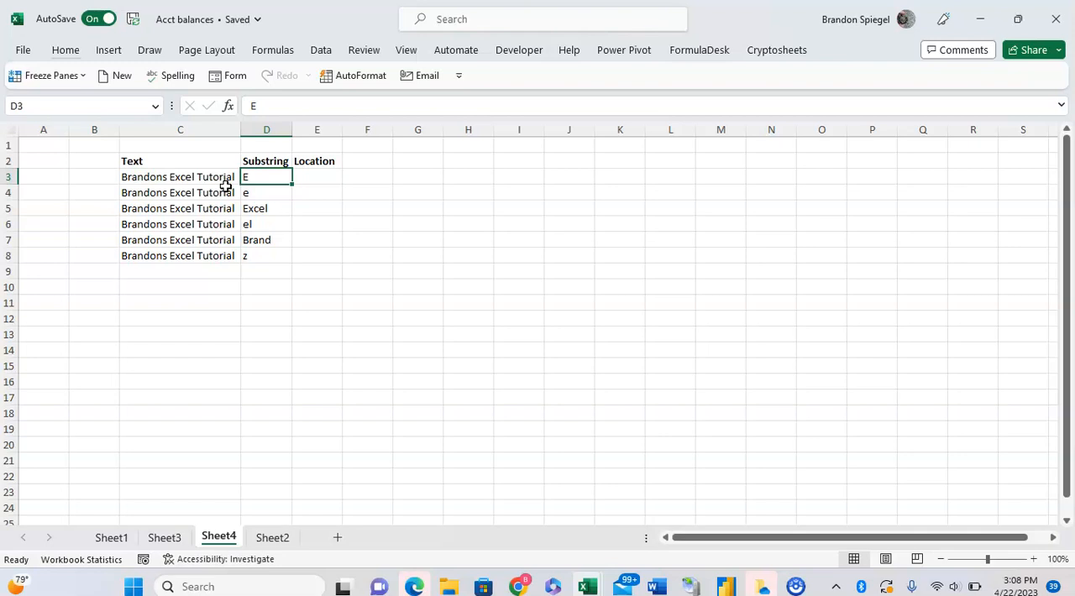
pyautogui.press('Down')
pyautogui.press('Down')
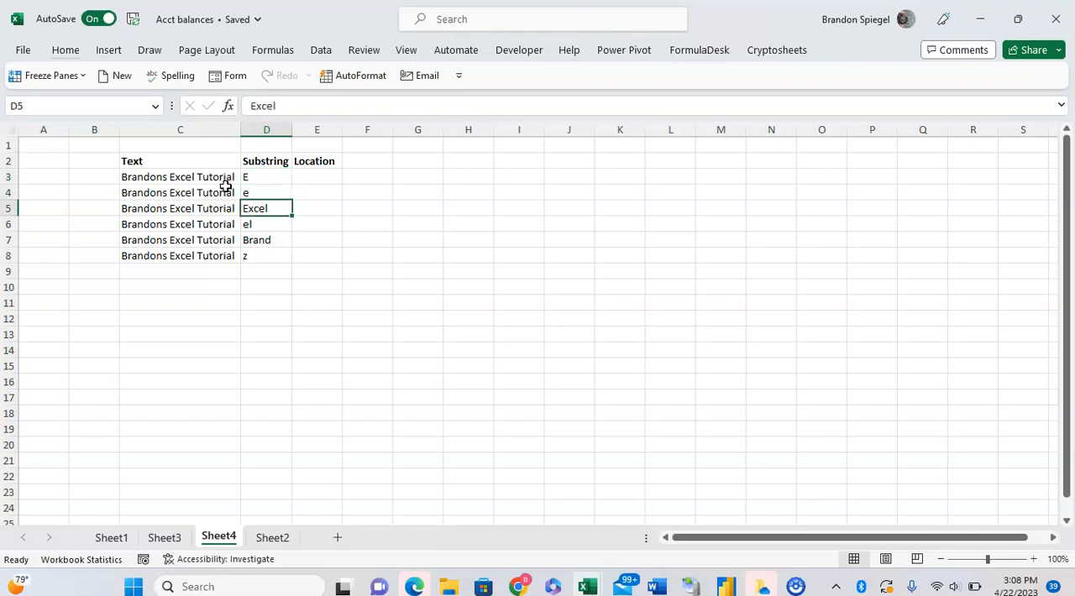
pyautogui.press('F2')
pyautogui.press('Home')
pyautogui.press('Right')
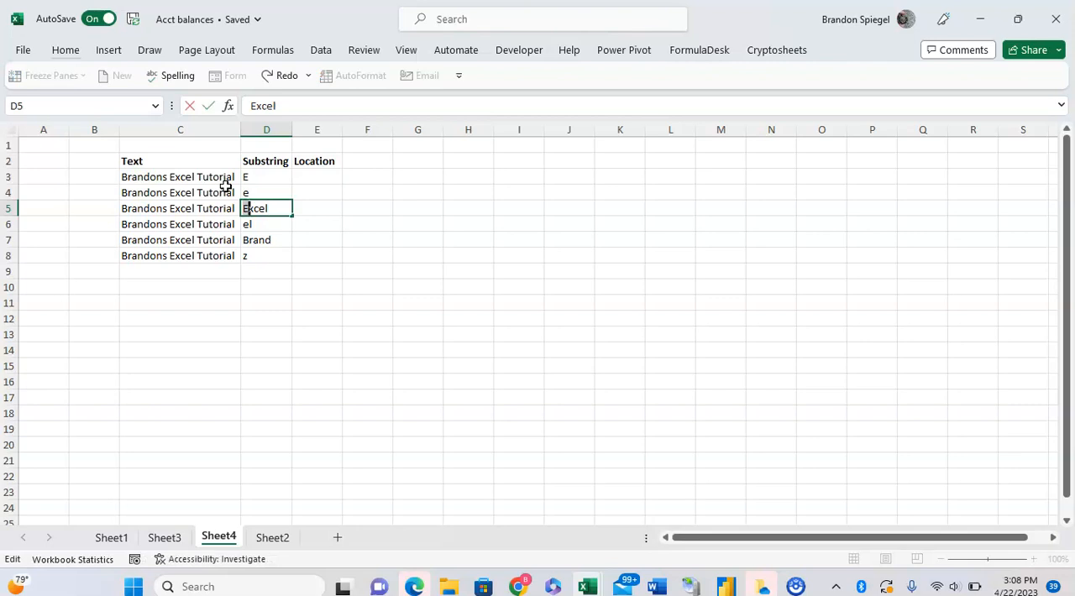
pyautogui.press('Escape')
pyautogui.press('Up')
pyautogui.press('Up')
# Enter the formula =FIND(D3,C3) in E3 to locate the row's substring within its text
pyautogui.press('Right')
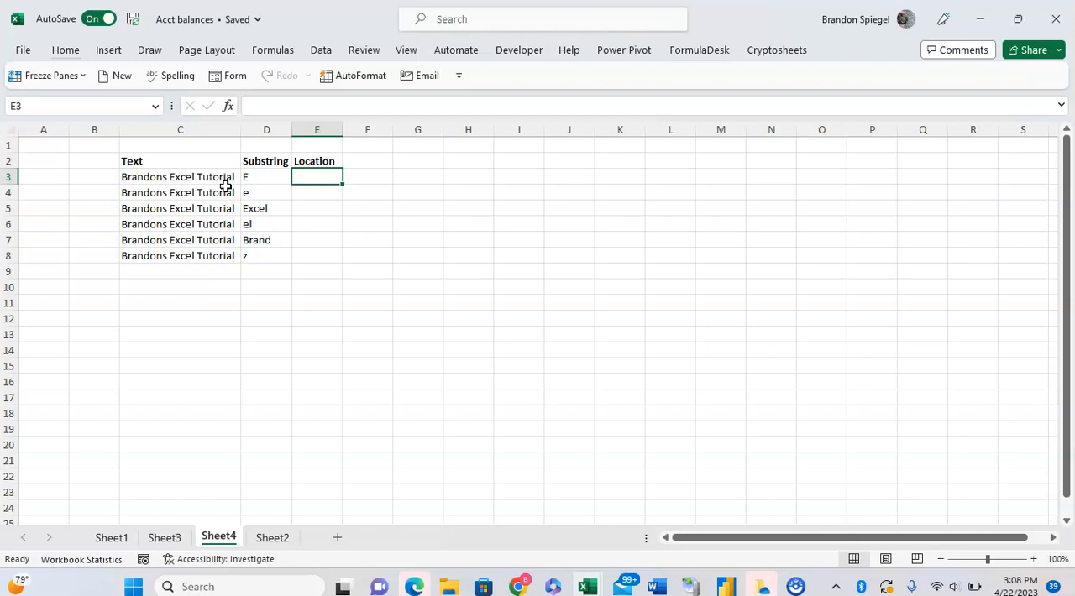
pyautogui.write('=find(')
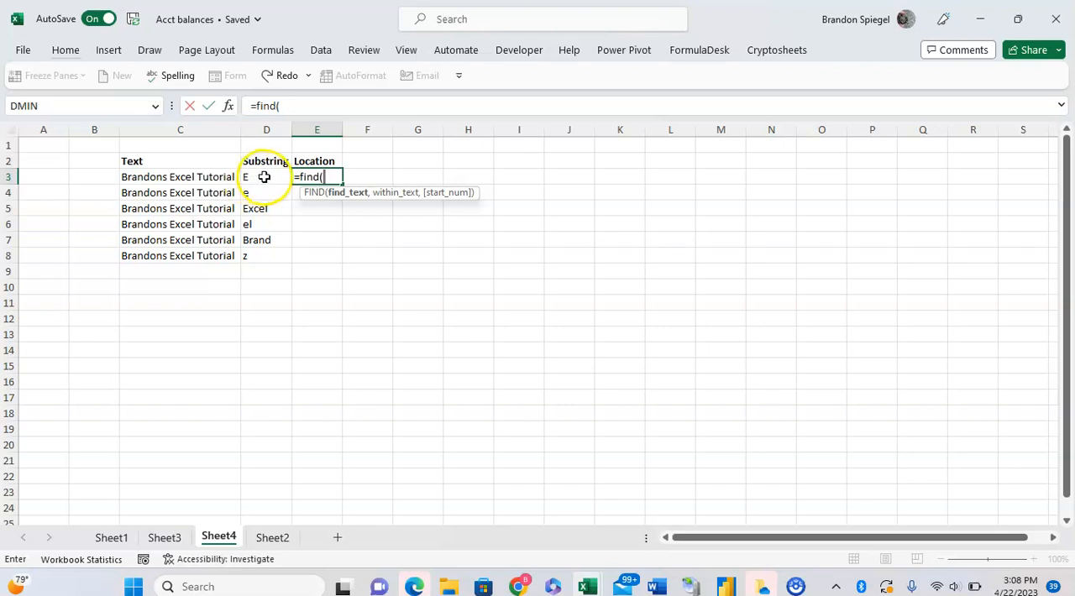
pyautogui.click(263, 176)
pyautogui.write(',')
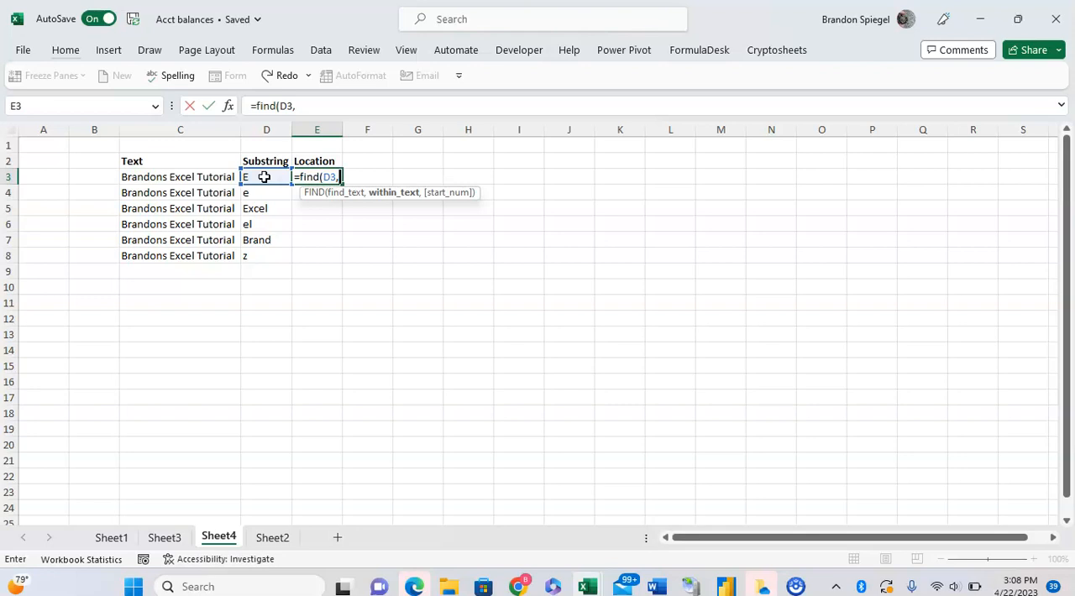
pyautogui.click(214, 175)
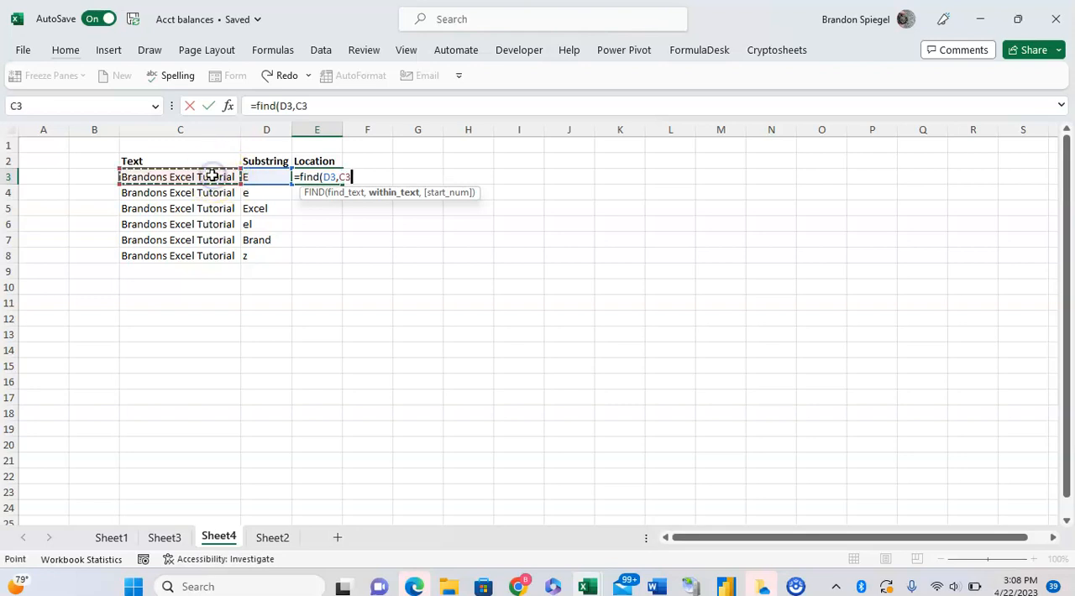
pyautogui.write(',')
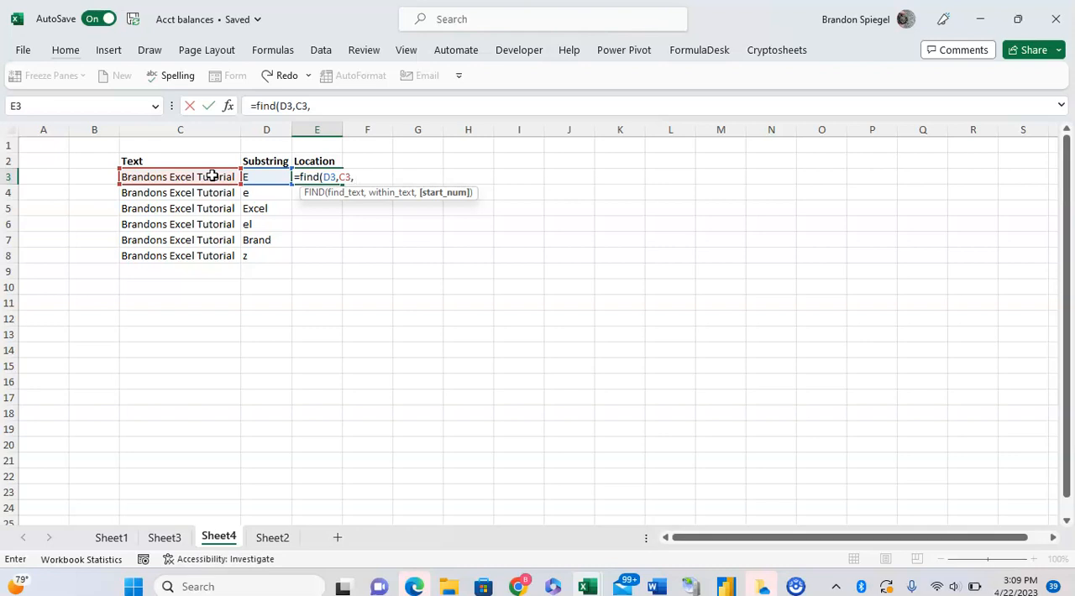
pyautogui.write('15')
pyautogui.press('BackSpace')
pyautogui.press('BackSpace')
pyautogui.press('BackSpace')
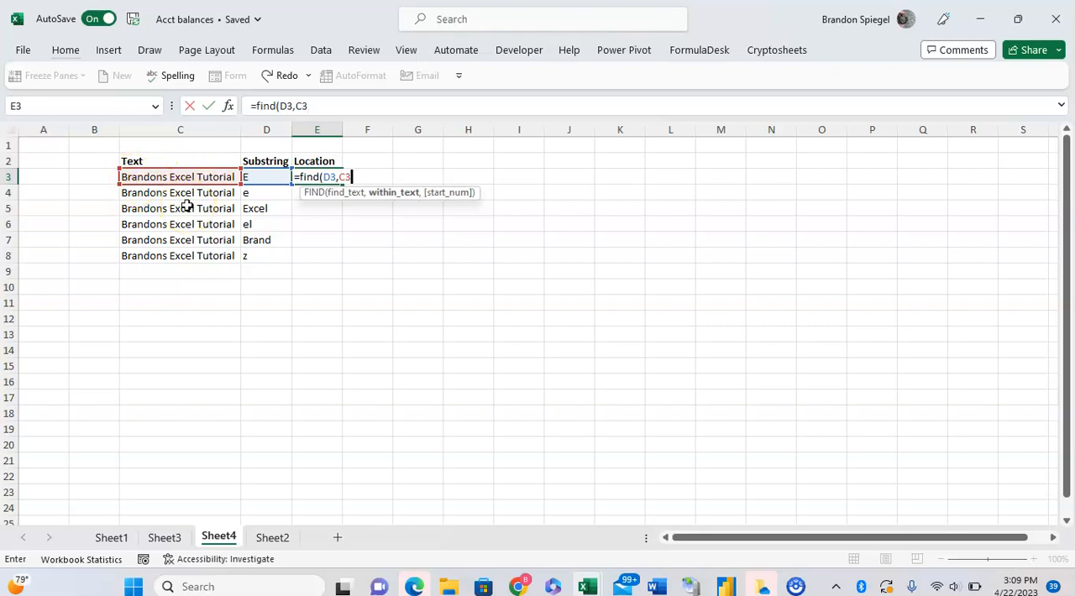
pyautogui.write(')')
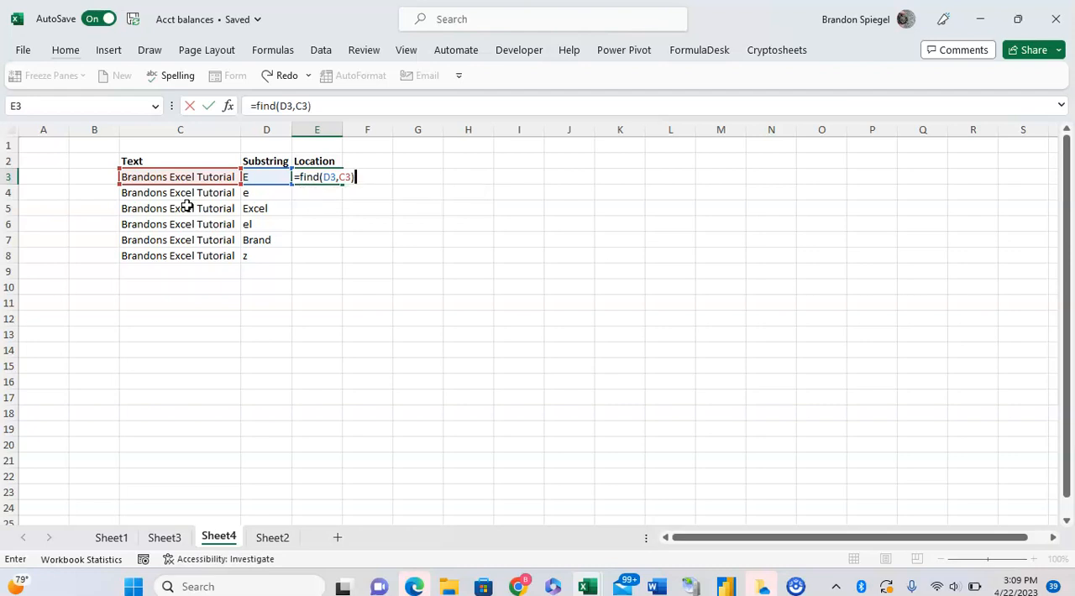
pyautogui.press('Return')
pyautogui.press('Up')
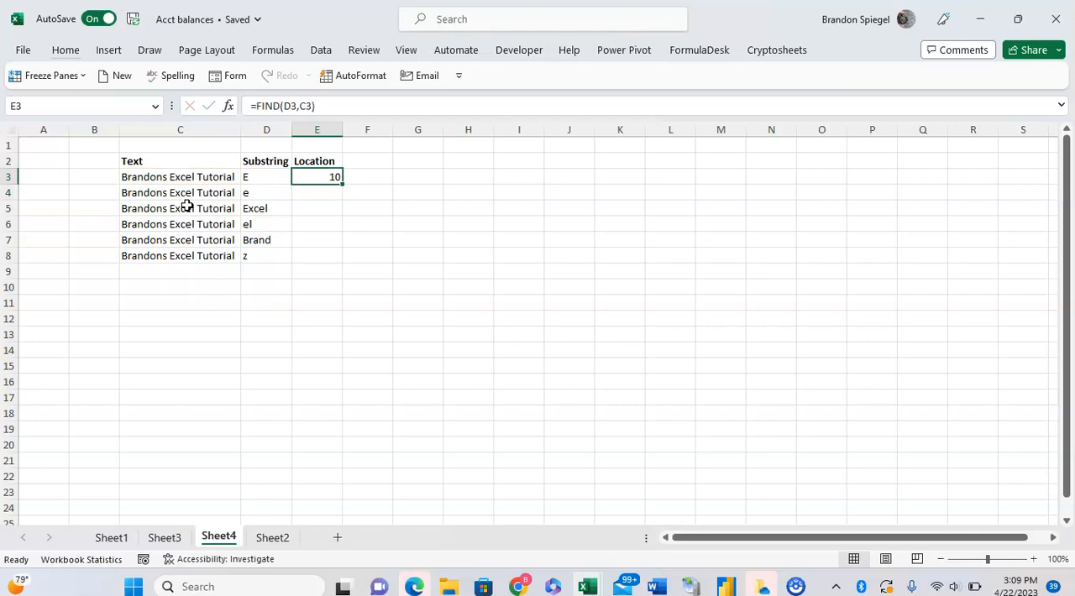
# Compare row 3's substring and text, and copy the FIND formula from E3 into E4
pyautogui.press('Left')
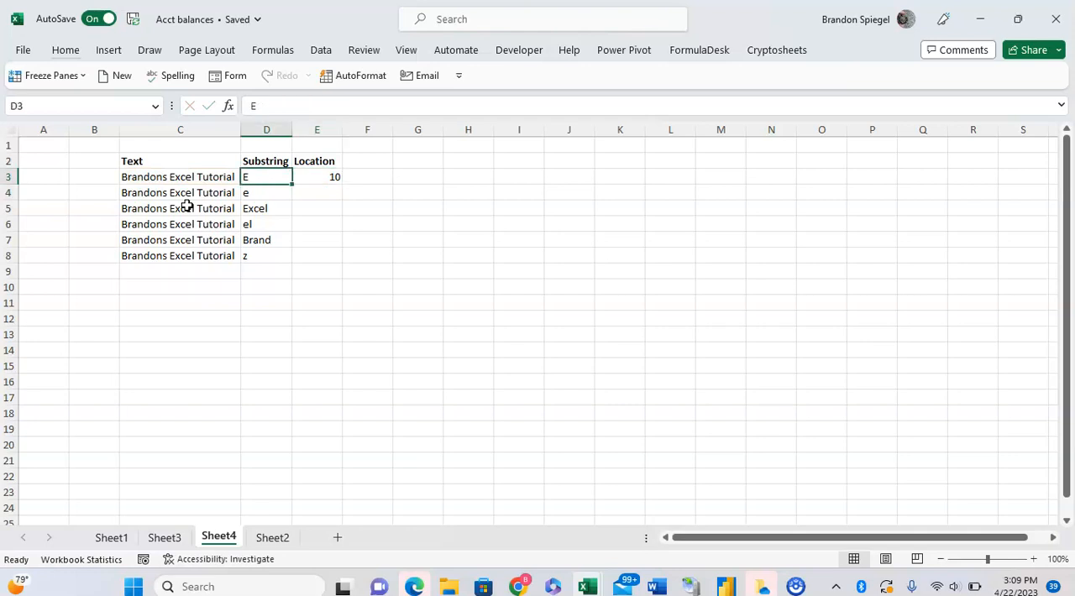
pyautogui.press('Left')
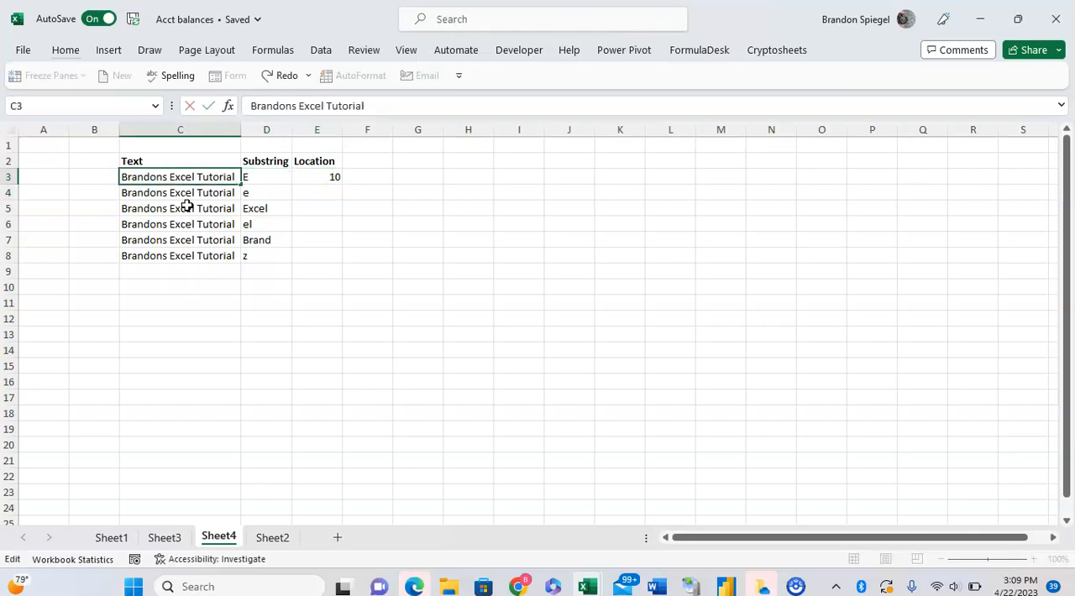
pyautogui.press('Right')
pyautogui.press('Right')
pyautogui.hotkey('ctrl', 'c')
pyautogui.press('Down')
pyautogui.hotkey('ctrl', 'v')
pyautogui.press('Escape')
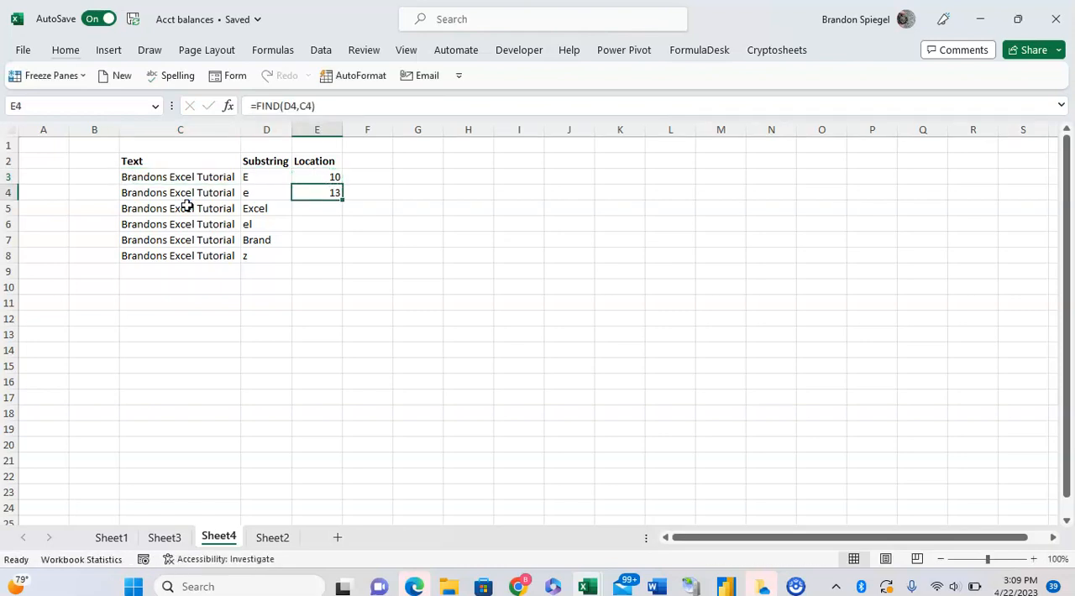
# Copy the FIND formula from E4 into E5
pyautogui.press('Left')
pyautogui.press('Right')
pyautogui.hotkey('ctrl', 'c')
pyautogui.press('Down')
pyautogui.hotkey('ctrl', 'v')
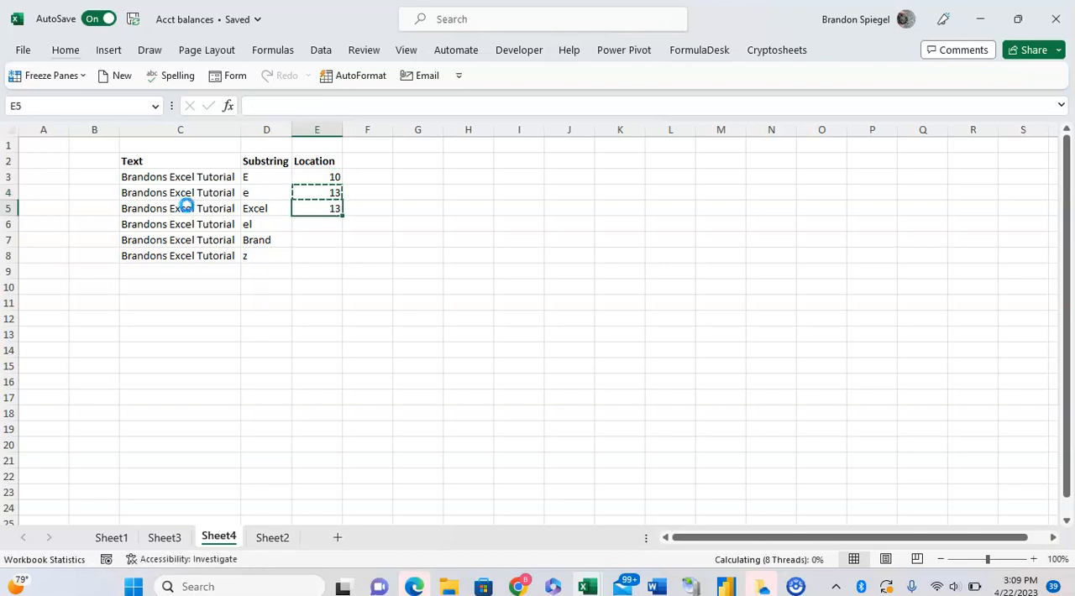
pyautogui.press('Escape')
# Examine the first letter of the substring in D5 against the formula in E5
pyautogui.press('Left')
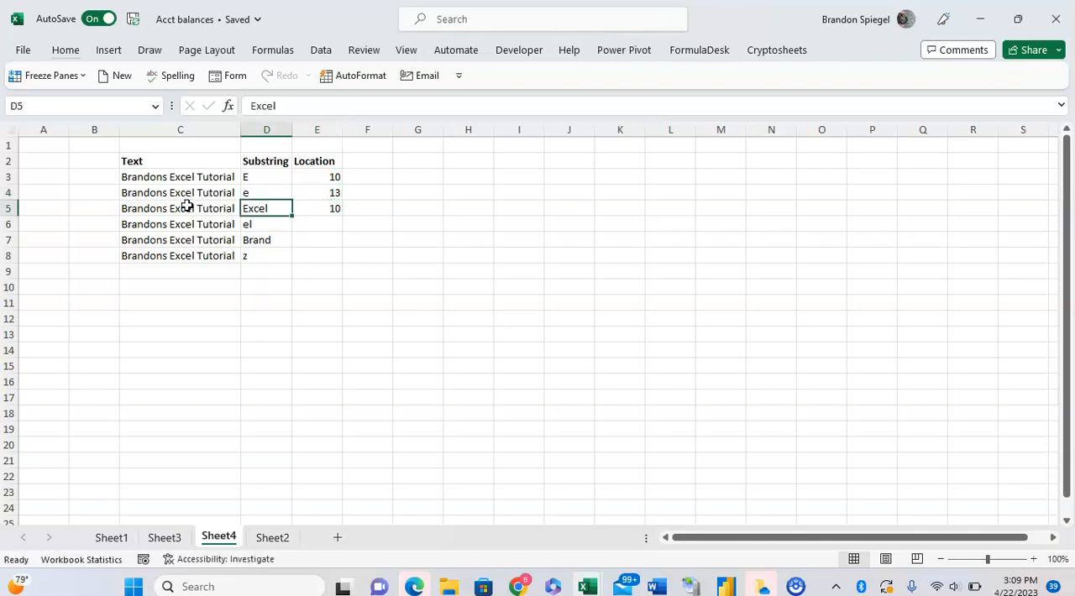
pyautogui.press('F2')
pyautogui.press('Home')
pyautogui.hotkey('shift', 'Right')
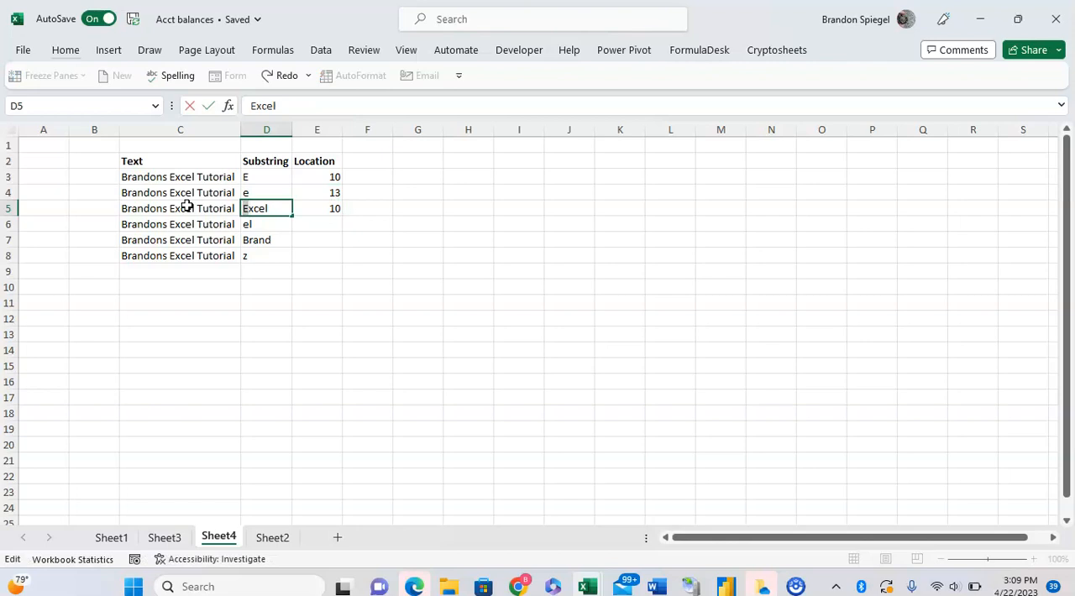
pyautogui.press('Return')
pyautogui.press('Up')
pyautogui.press('Right')
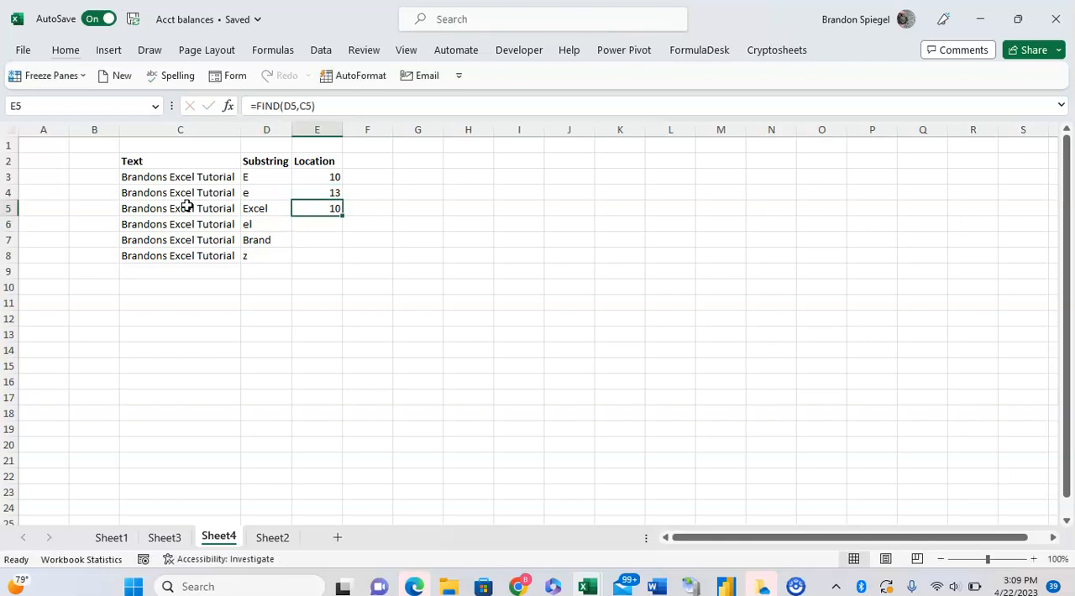
# Copy the FIND formula from E5 into E6
pyautogui.hotkey('ctrl', 'c')
pyautogui.press('Down')
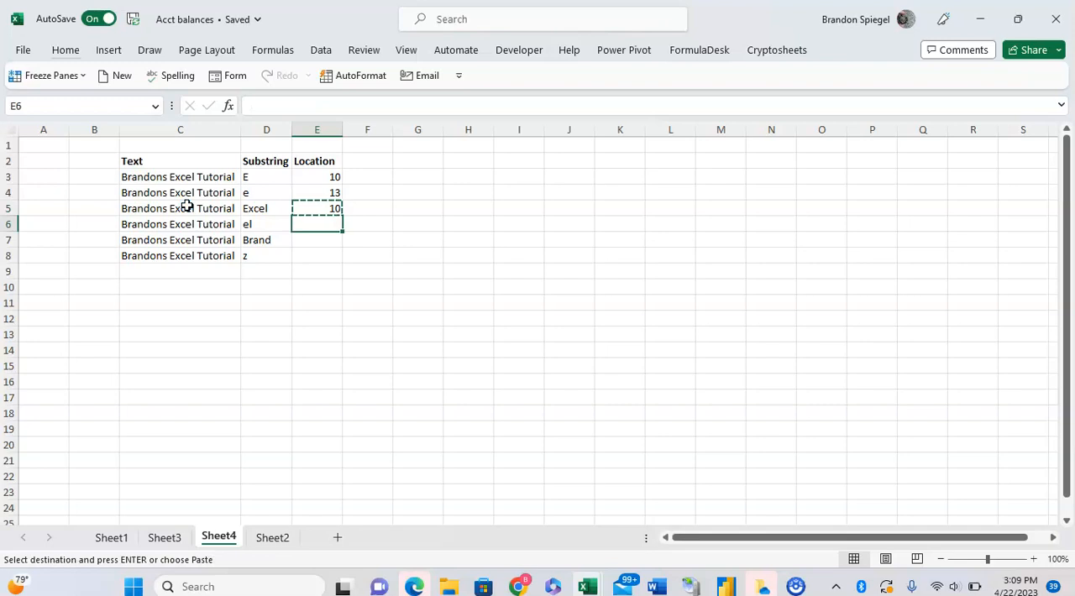
pyautogui.hotkey('ctrl', 'v')
pyautogui.press('Escape')
# Examine the substring in D6 and compare it with the entries in D4 and D5
pyautogui.press('Left')
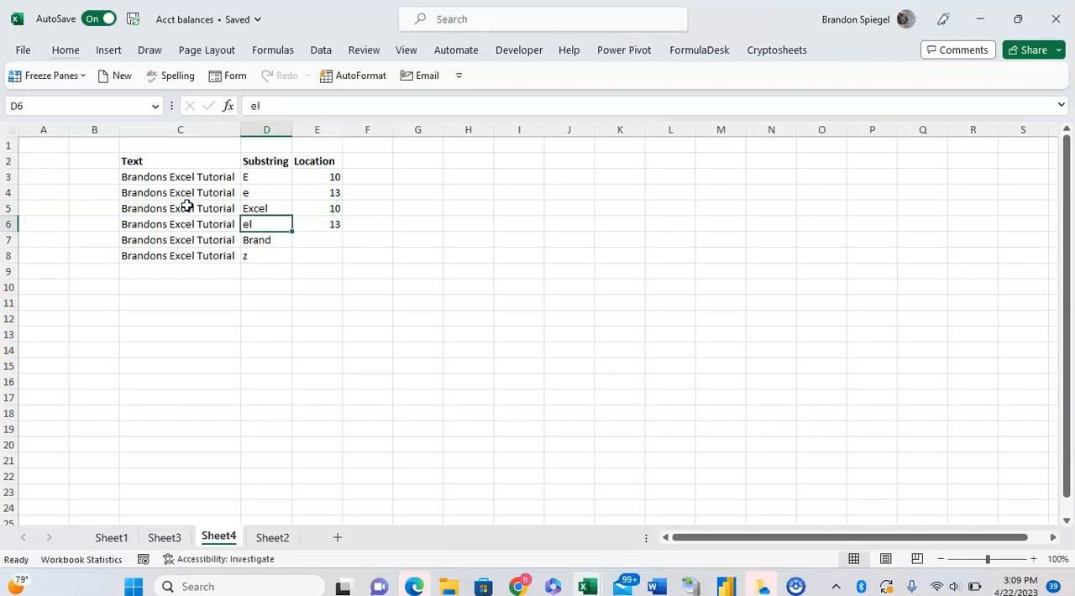
pyautogui.press('Right')
pyautogui.press('Left')
pyautogui.press('F2')
pyautogui.press('Escape')
pyautogui.press('Up')
pyautogui.press('Up')
pyautogui.hotkey('shift', 'Down')
pyautogui.hotkey('shift', 'Down')
pyautogui.press('Down')
pyautogui.press('Down')
# Copy the FIND formula from E6 into E7
pyautogui.press('Right')
pyautogui.hotkey('ctrl', 'c')
pyautogui.press('Down')
pyautogui.hotkey('ctrl', 'v')
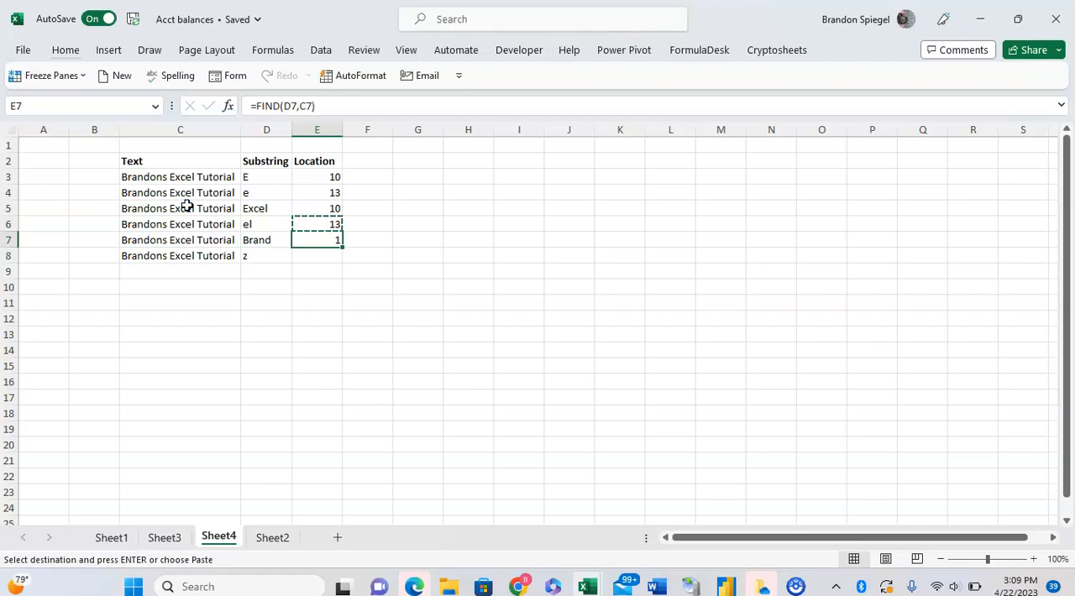
pyautogui.press('Escape')
# Examine the first character of the text in C7 against the substring in D7
pyautogui.press('Left')
pyautogui.press('Left')
pyautogui.press('F2')
pyautogui.press('Home')
pyautogui.hotkey('shift', 'Right')
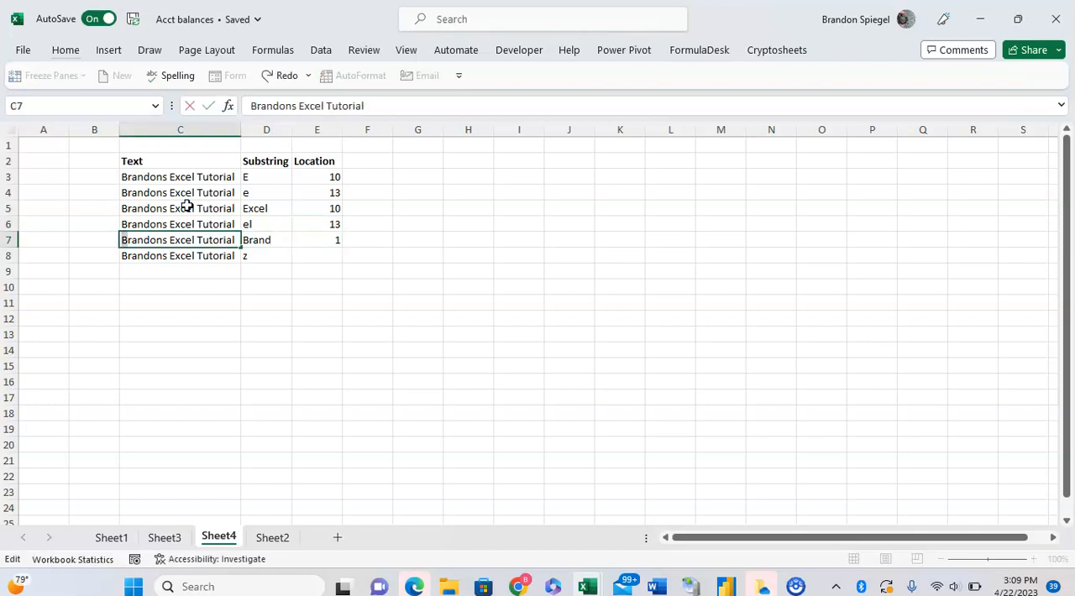
pyautogui.press('Escape')
pyautogui.press('Right')
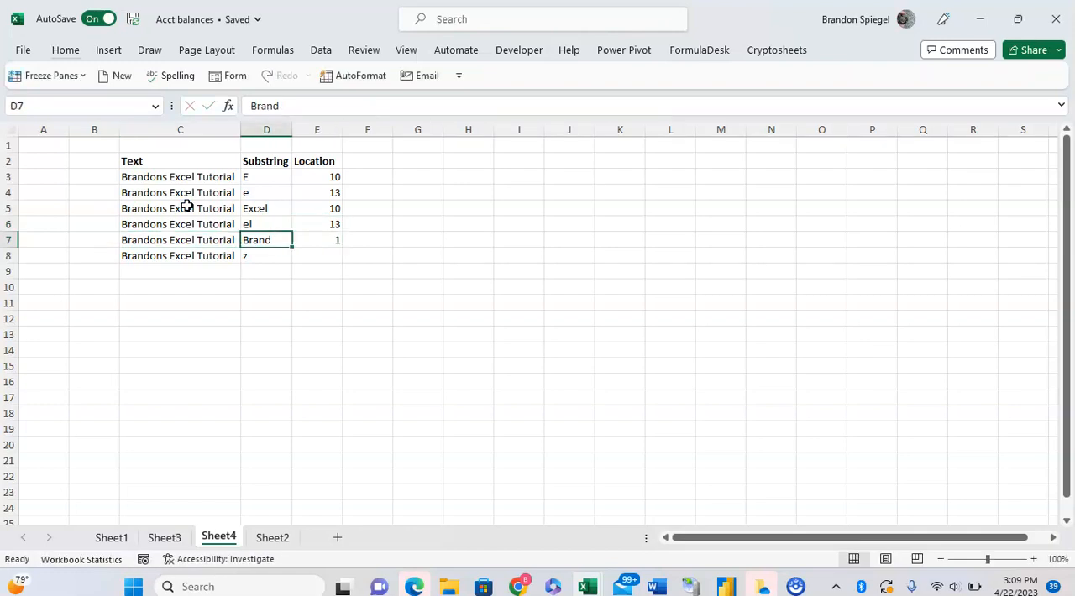
# Copy the FIND formula from E7 into E8 and check it against row 8's text and substring
pyautogui.press('Right')
pyautogui.hotkey('ctrl', 'c')
pyautogui.press('Down')
pyautogui.hotkey('ctrl', 'v')
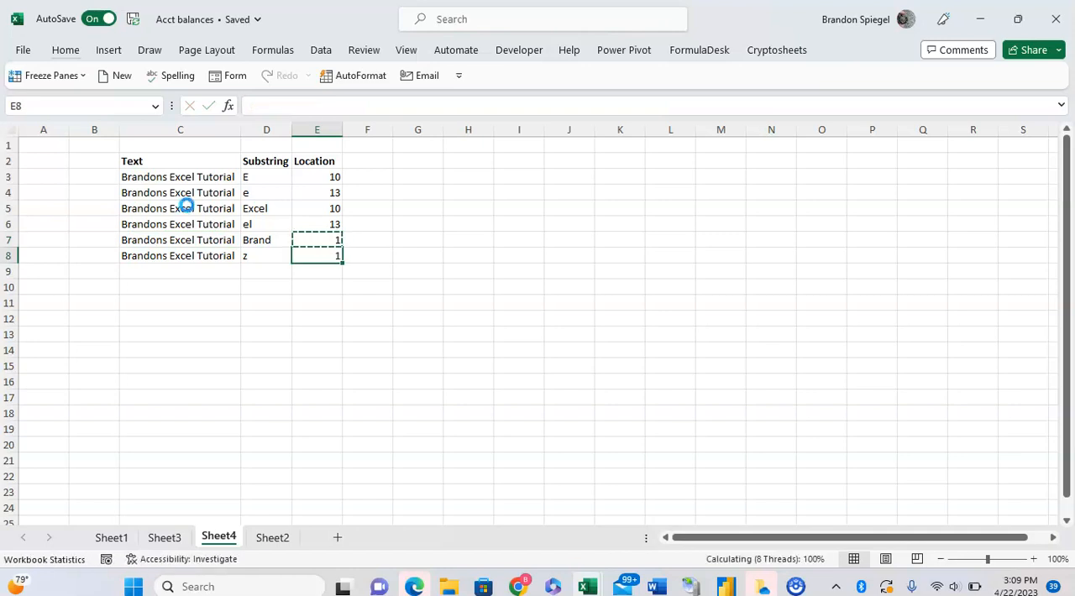
pyautogui.press('Escape')
pyautogui.press('Left')
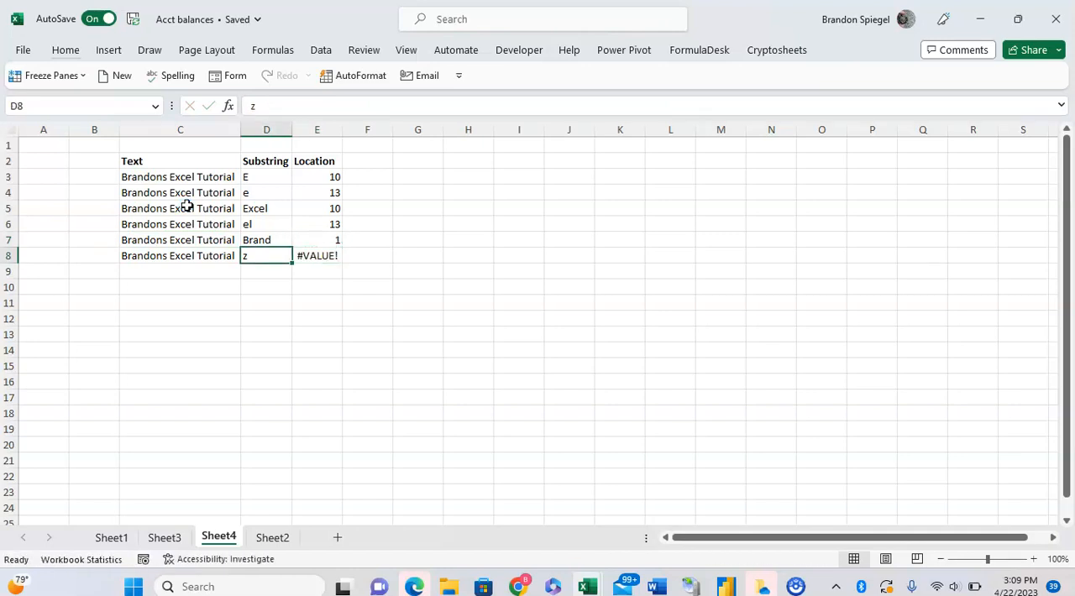
pyautogui.press('Right')
pyautogui.press('Left')
pyautogui.press('Left')
pyautogui.press('Right')
pyautogui.press('Right')
# Add a start number of 12 to the formula in E3, making it =FIND(D3,C3,12), and review its arguments
pyautogui.hotkey('ctrl', 'Up')
pyautogui.press('Down')
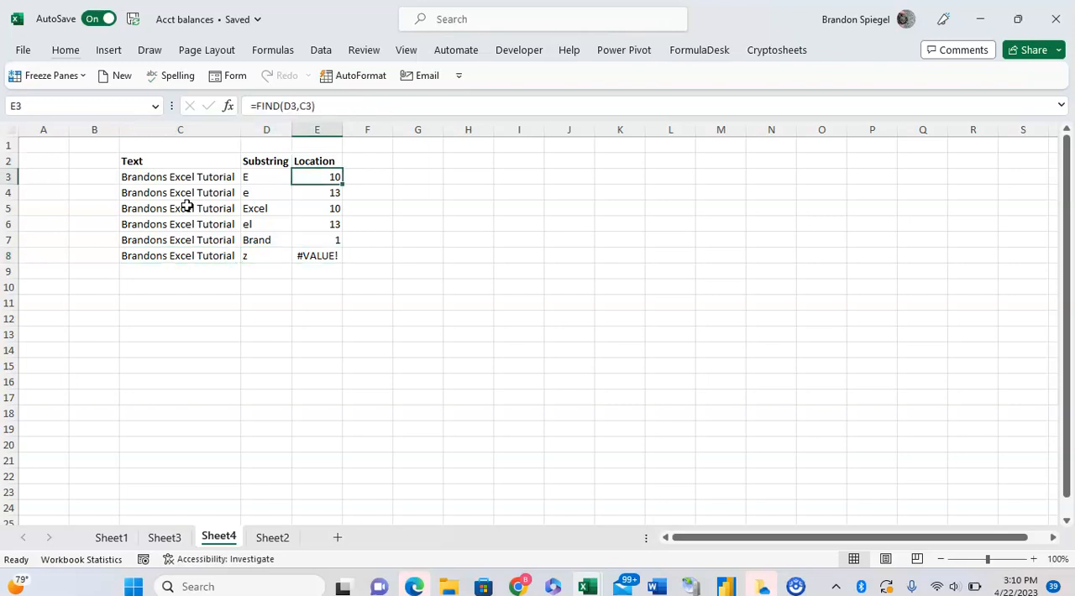
pyautogui.press('F2')
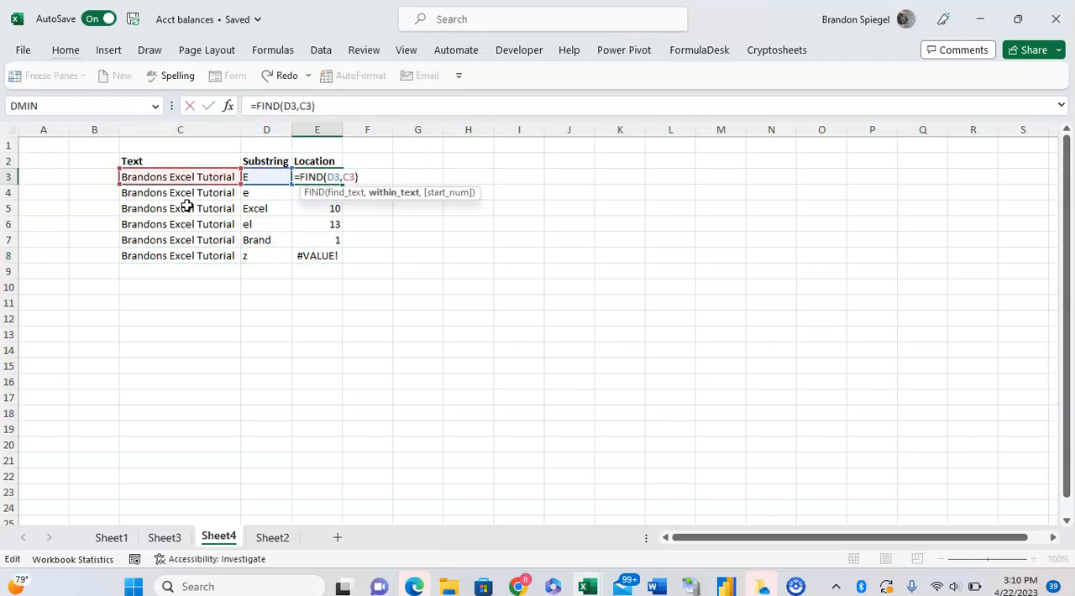
pyautogui.press('Left')
pyautogui.write(',12')
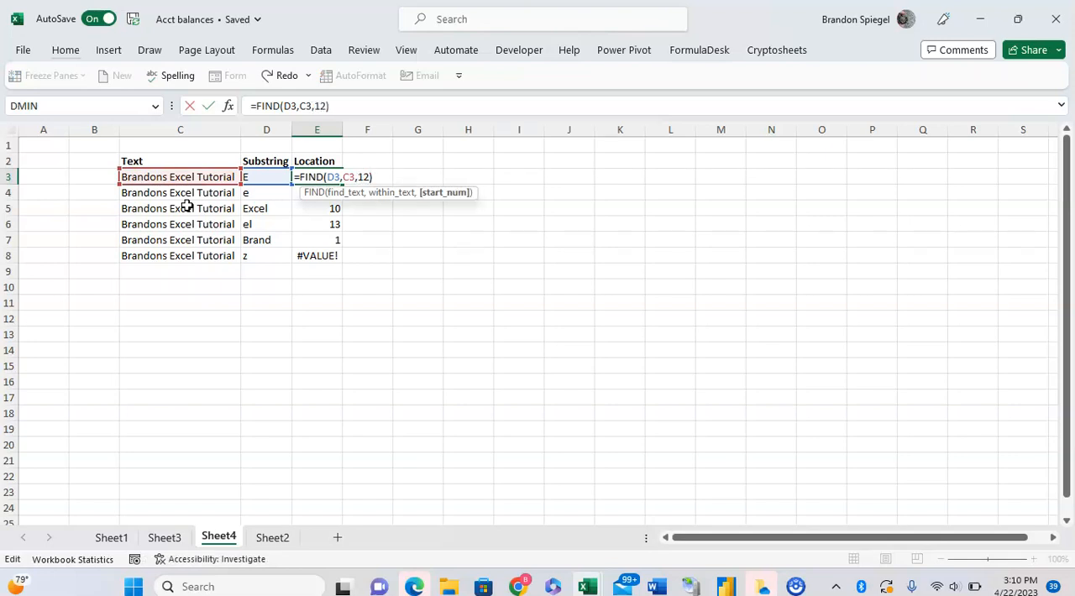
pyautogui.press('Return')
pyautogui.press('Up')
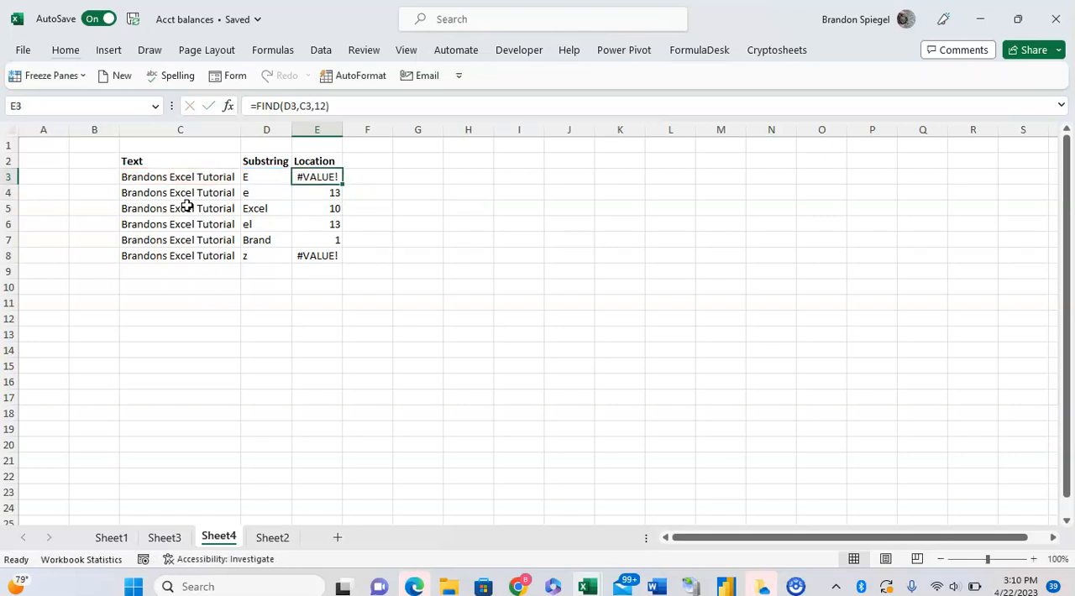
pyautogui.press('F2')
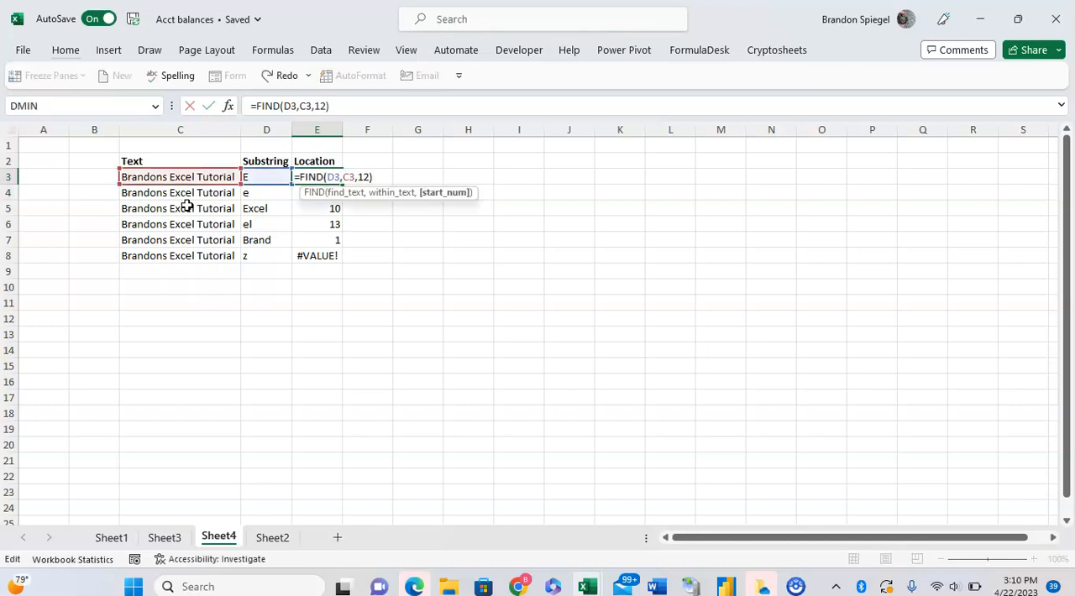
pyautogui.press('Escape')
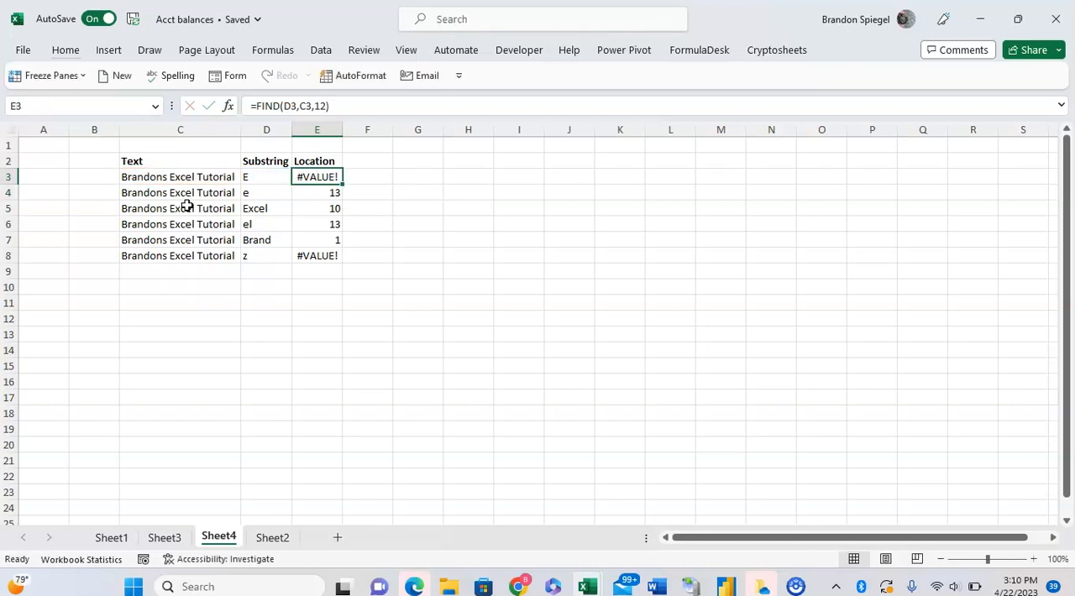
# Compare row 3's text and substring, and copy the formula with start number 12 from E3 into E5
pyautogui.press('Left')
pyautogui.press('Left')
pyautogui.press('Right')
pyautogui.press('Right')
pyautogui.hotkey('ctrl', 'c')
pyautogui.press('Down')
# Paste the copied formula with start number 12 into E6 and inspect its arguments
pyautogui.press('Down')
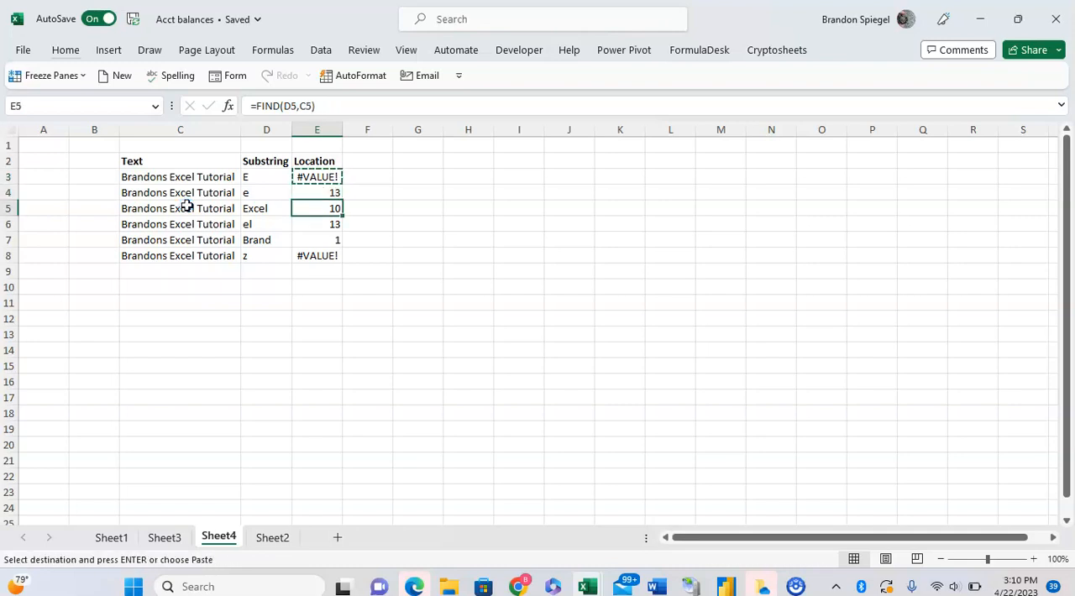
pyautogui.hotkey('ctrl', 'v')
pyautogui.press('Down')
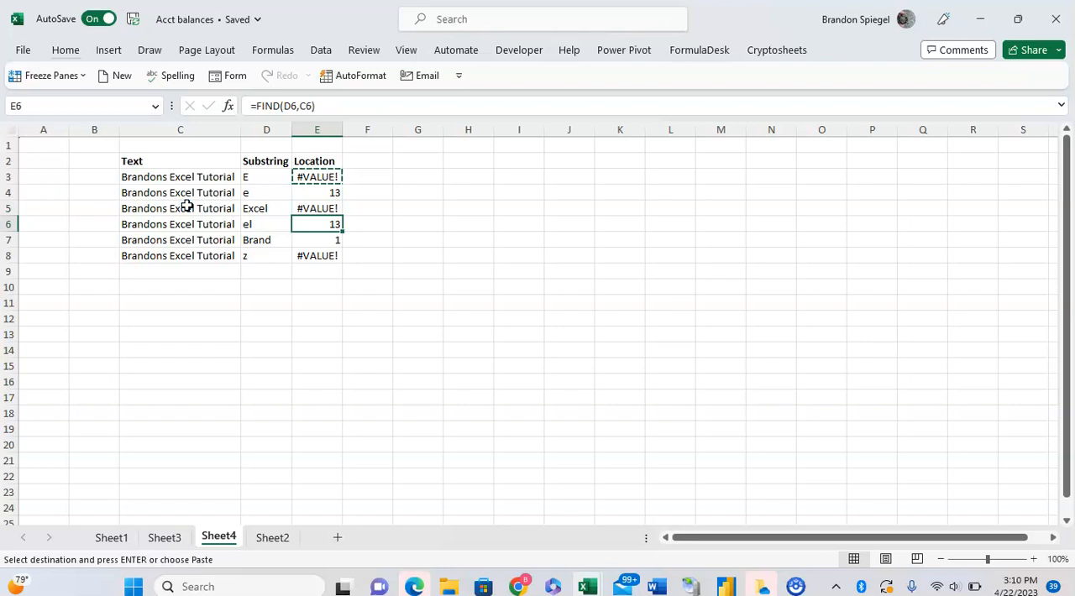
pyautogui.hotkey('ctrl', 'v')
pyautogui.press('Escape')
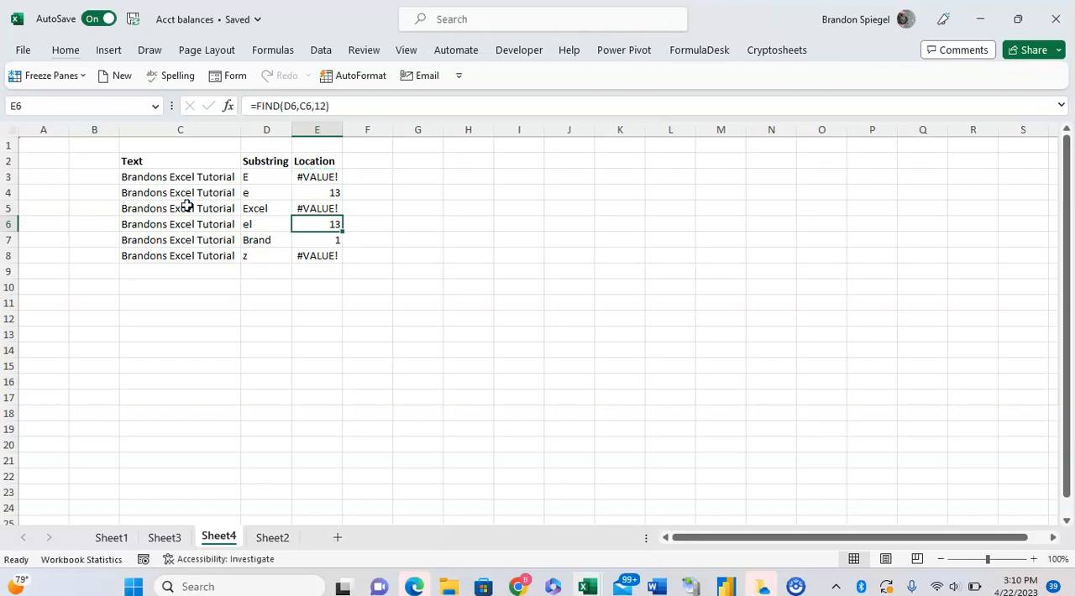
pyautogui.press('F2')
pyautogui.press('Escape')
pyautogui.press('Down')
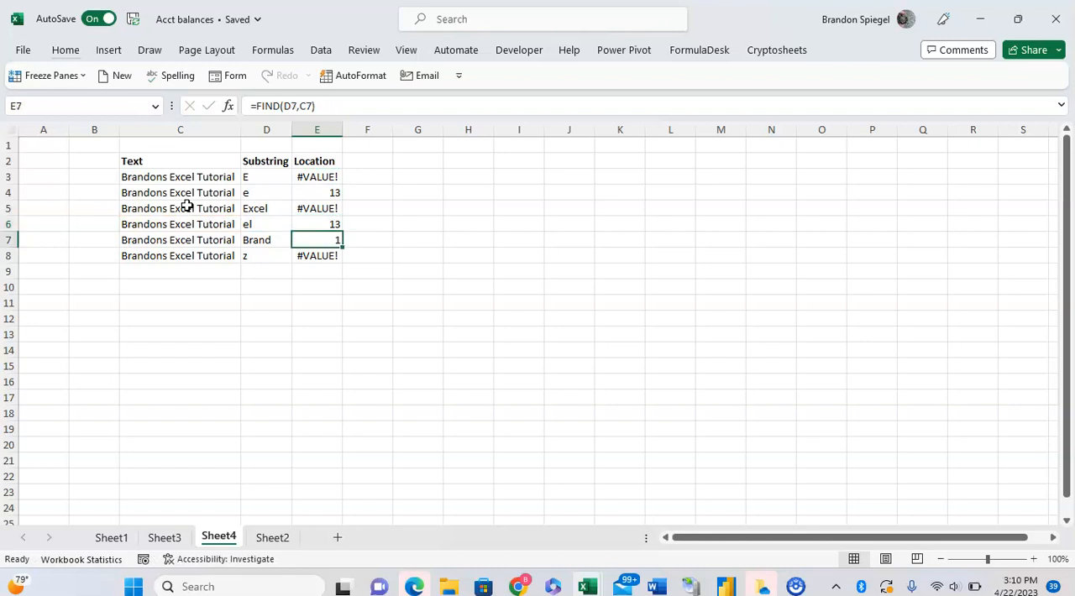
# Copy the FIND formula with start number 12 from E6 into E7
pyautogui.press('Up')
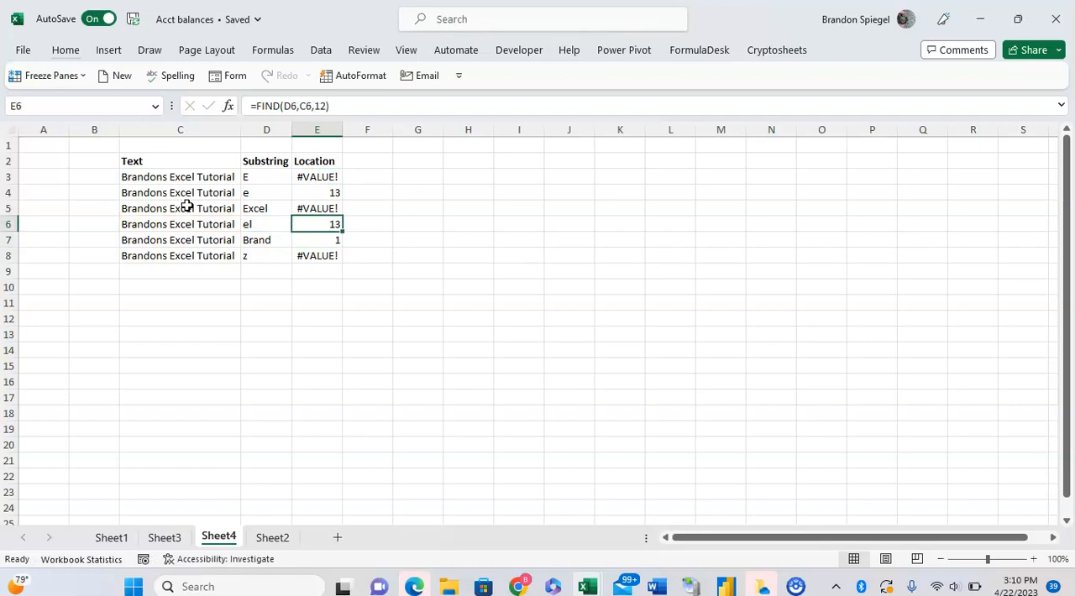
pyautogui.hotkey('ctrl', 'c')
pyautogui.press('Down')
pyautogui.hotkey('ctrl', 'v')
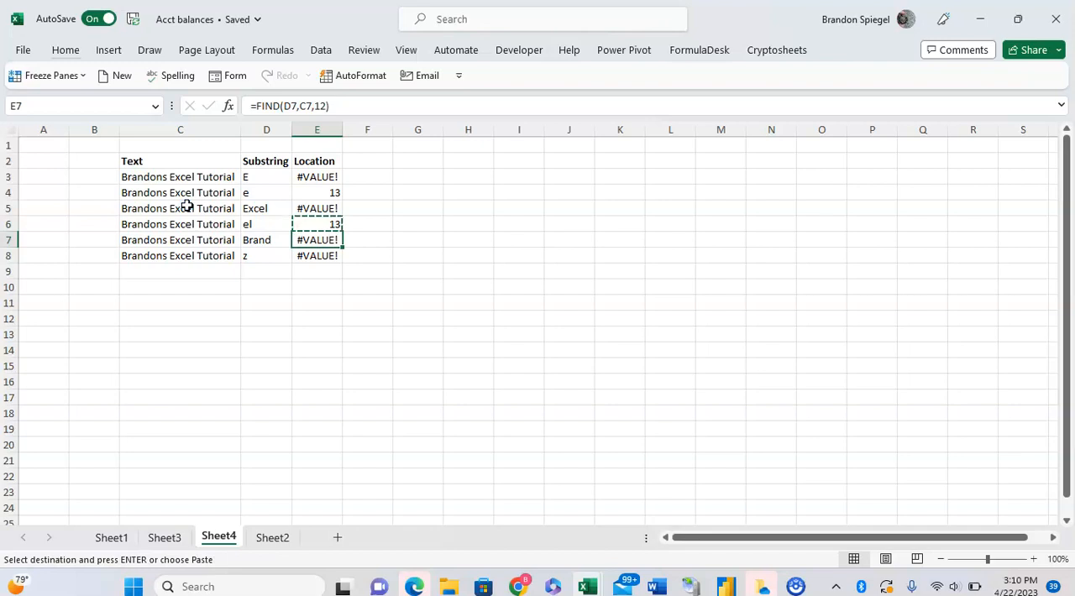
pyautogui.press('Escape')
# Append a capital B to the text in C7 and review the arguments of the FIND formula in E7
pyautogui.press('Left')
pyautogui.press('Left')
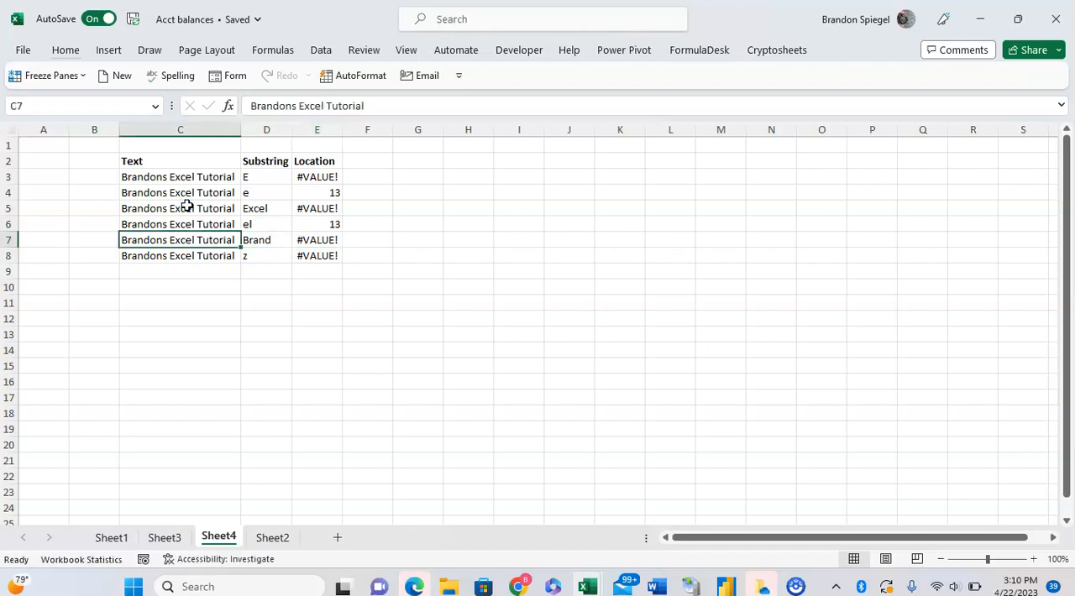
pyautogui.press('F2')
pyautogui.press('capslock')
pyautogui.write('B')
pyautogui.press('capslock')
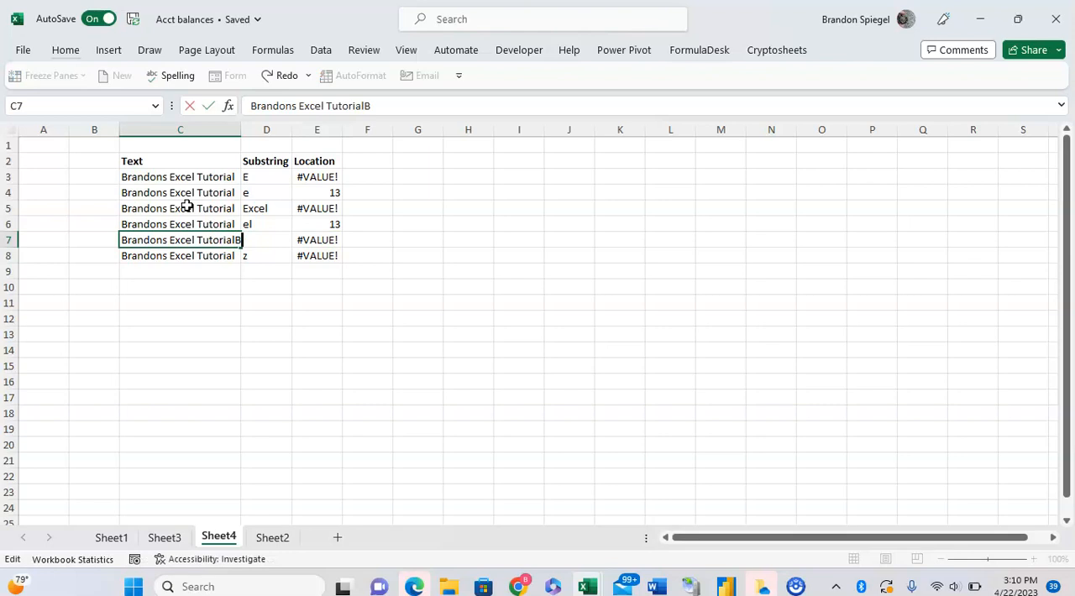
pyautogui.press('Return')
pyautogui.press('Up')
pyautogui.press('Right')
pyautogui.press('Right')
pyautogui.press('F2')
pyautogui.press('Return')
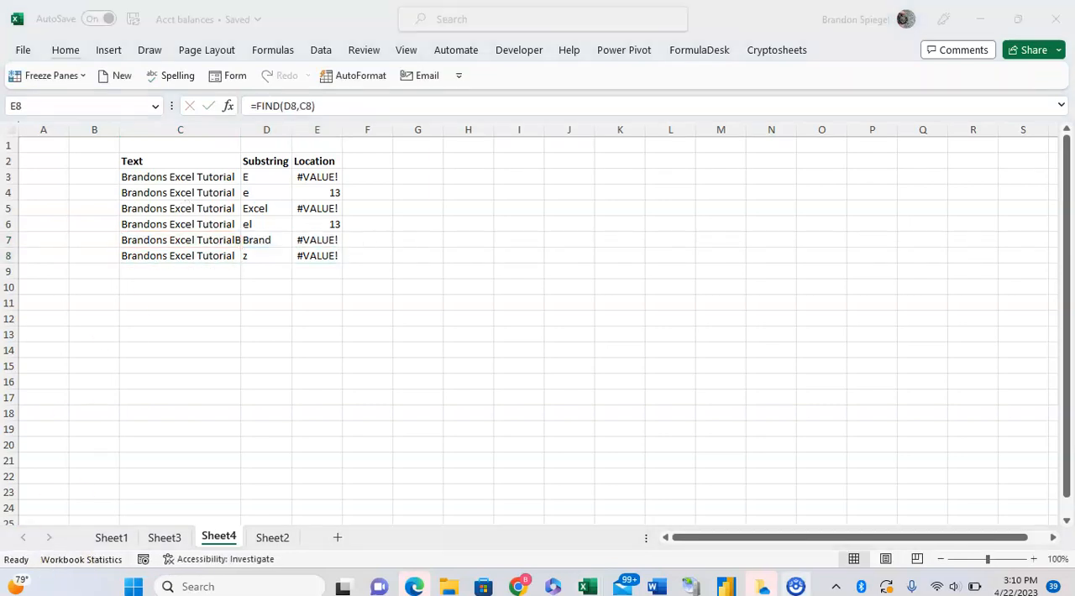
pyautogui.press('Up')
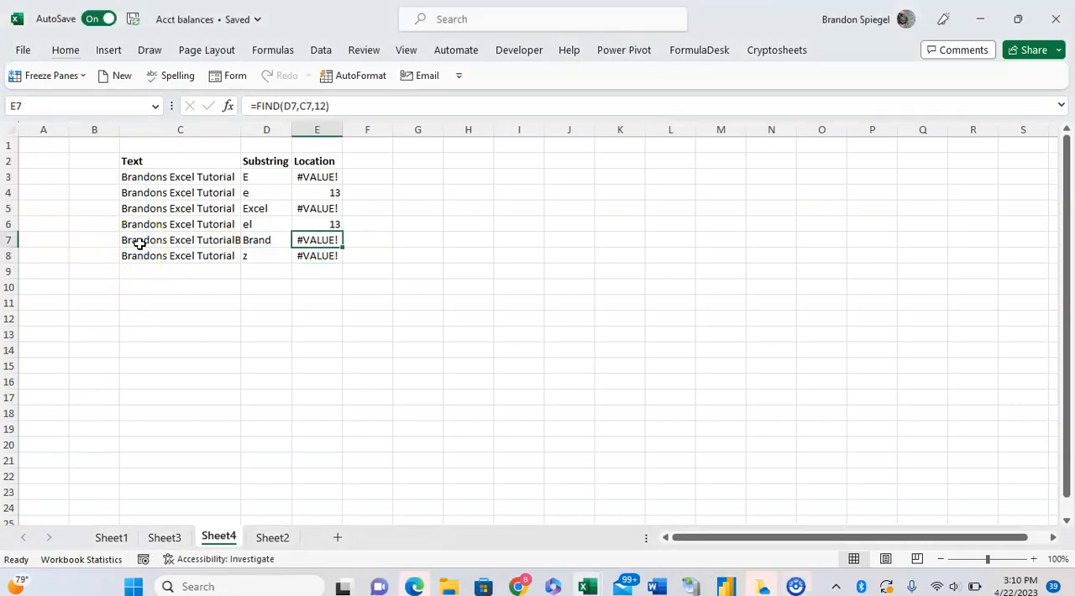
# Complete the ending of the text in C7 so it reads "TutorialBrand", and check the FIND formula in E7
pyautogui.press('Left')
pyautogui.press('Left')
pyautogui.press('F2')
pyautogui.write('Brand')
pyautogui.press('Return')
pyautogui.press('Up')
pyautogui.press('Right')
# AutoFit column C to the longer text in C7 and return to the FIND formula in E7
pyautogui.press('Right')
pyautogui.press('Left')
pyautogui.press('Left')
pyautogui.hotkey('alt', 'h')
pyautogui.press('o')
pyautogui.press('i')
pyautogui.press('Right')
pyautogui.press('Right')
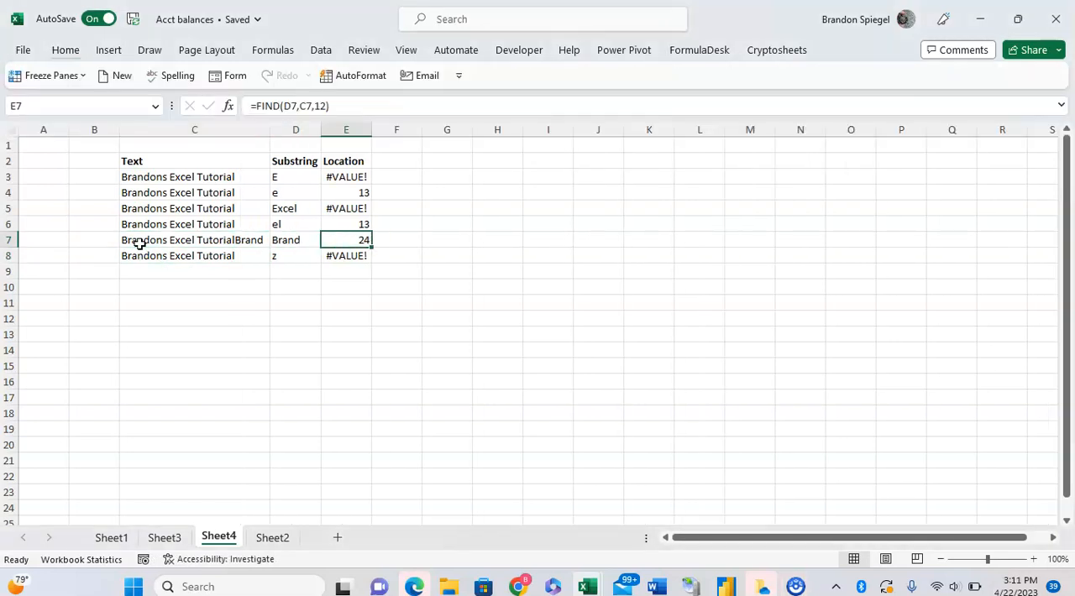
# Examine where "Brand" occurs at the start and end of C7's text, leaving the text as it is
pyautogui.press('Left')
pyautogui.press('Left')
pyautogui.press('F2')
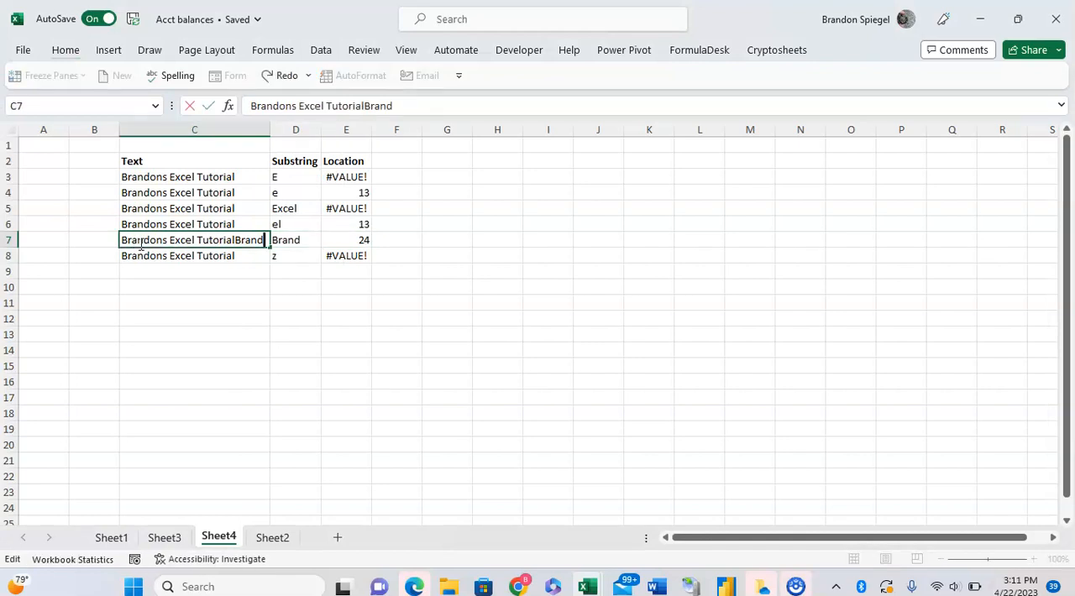
pyautogui.press('Home')
pyautogui.press('Right')
pyautogui.press('Right')
pyautogui.press('Right')
pyautogui.press('Right')
pyautogui.press('End')
pyautogui.press('Left')
pyautogui.press('Left')
pyautogui.press('Left')
pyautogui.press('Left')
pyautogui.press('Left')
pyautogui.press('Escape')
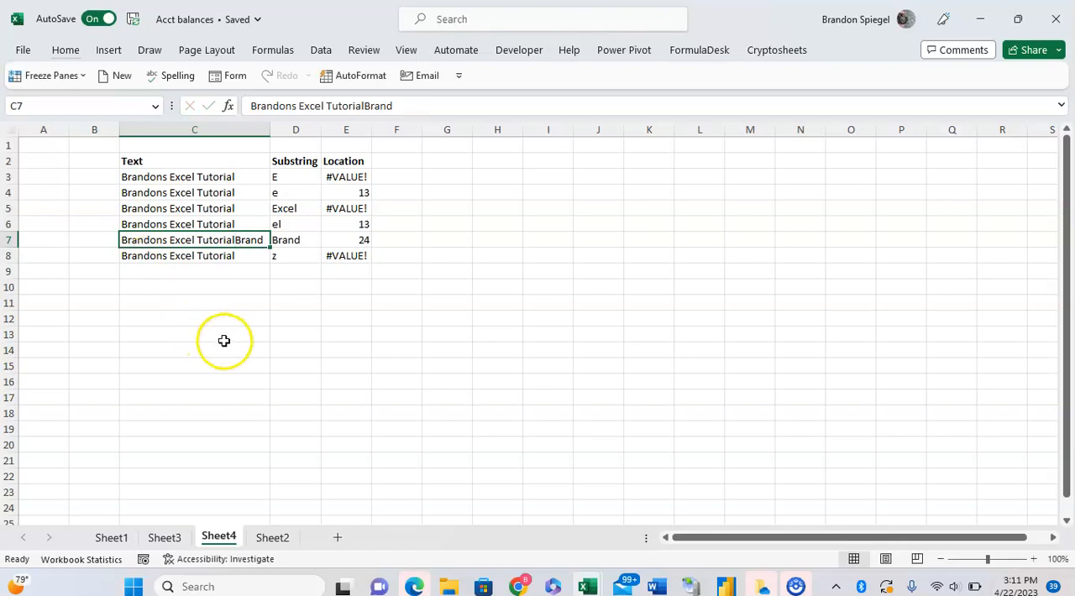
pyautogui.click(305, 298)
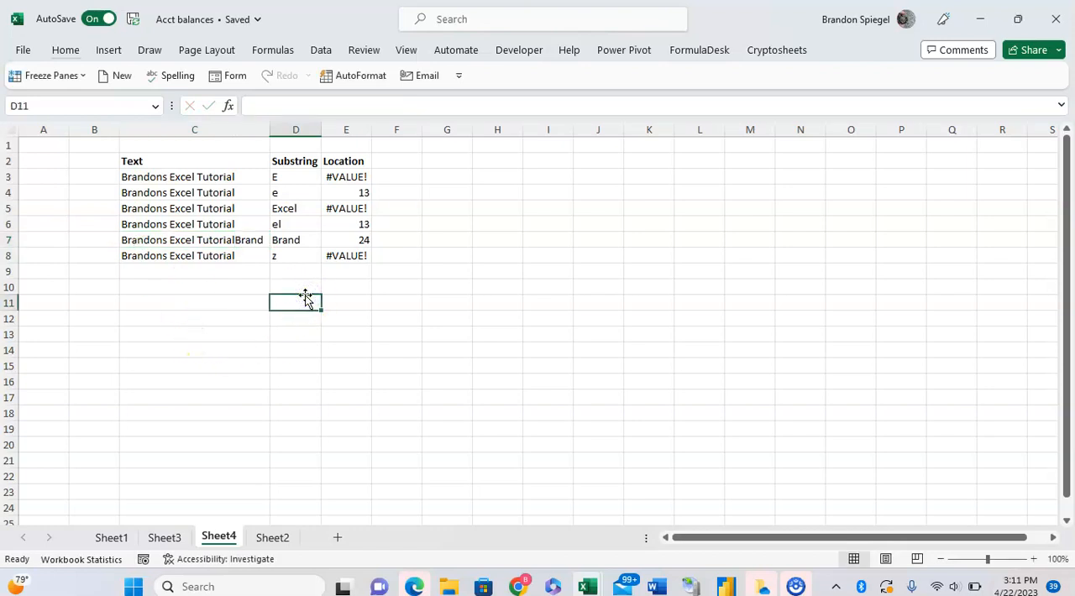